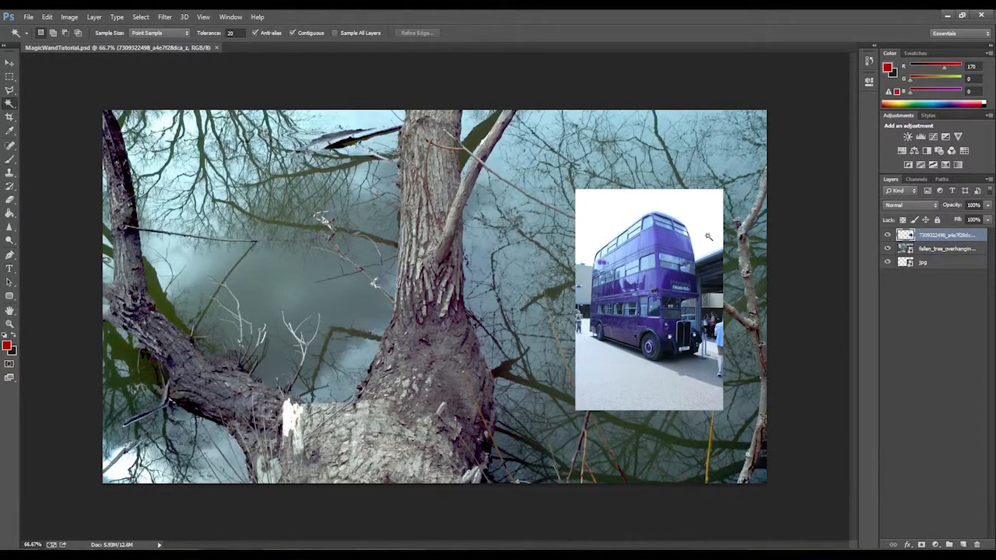
{"action": "right_click", "coordinate": [14, 107]}
{"action": "left_click", "coordinate": [31, 113]}
{"action": "left_click", "coordinate": [613, 220]}
{"action": "left_click", "coordinate": [231, 32]}
{"action": "type", "text": "1"}
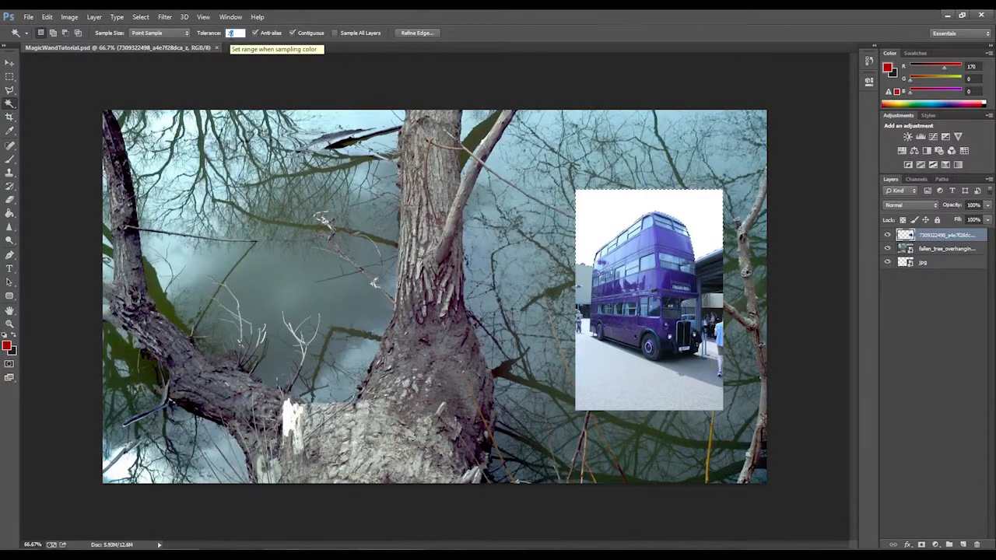
{"action": "left_click", "coordinate": [265, 54]}
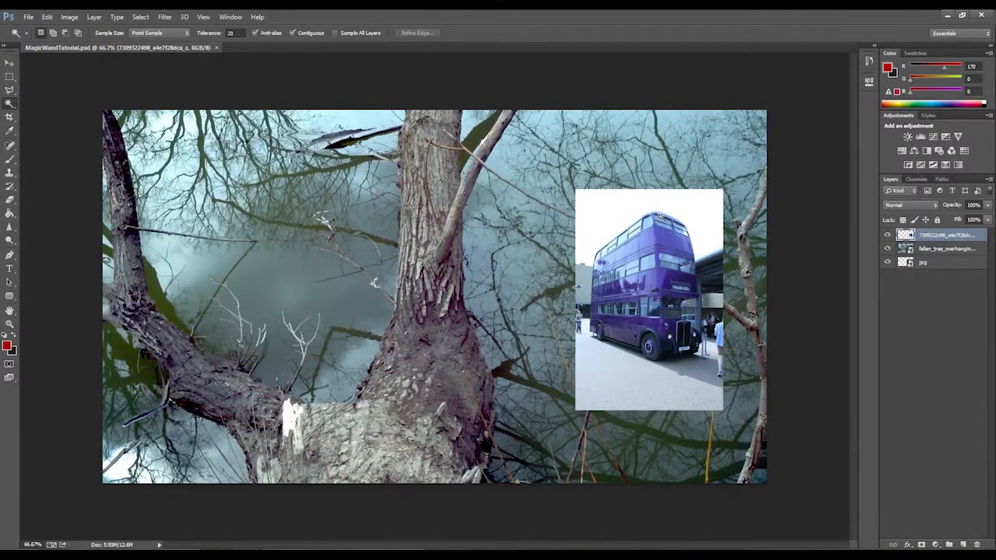
Select the white sky around the bus with the Magic Wand at tolerance 20 and delete it.
{"action": "left_click", "coordinate": [621, 227]}
{"action": "key", "text": "Delete"}
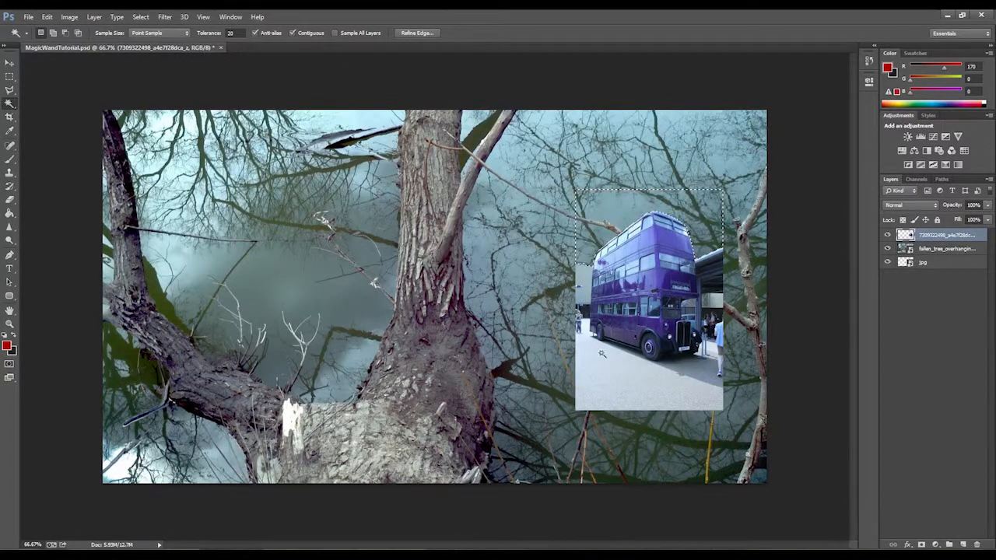
Select the pale pavement in front of the bus with the Magic Wand, trying tolerance 30 before 35, and delete it.
{"action": "left_click", "coordinate": [627, 383]}
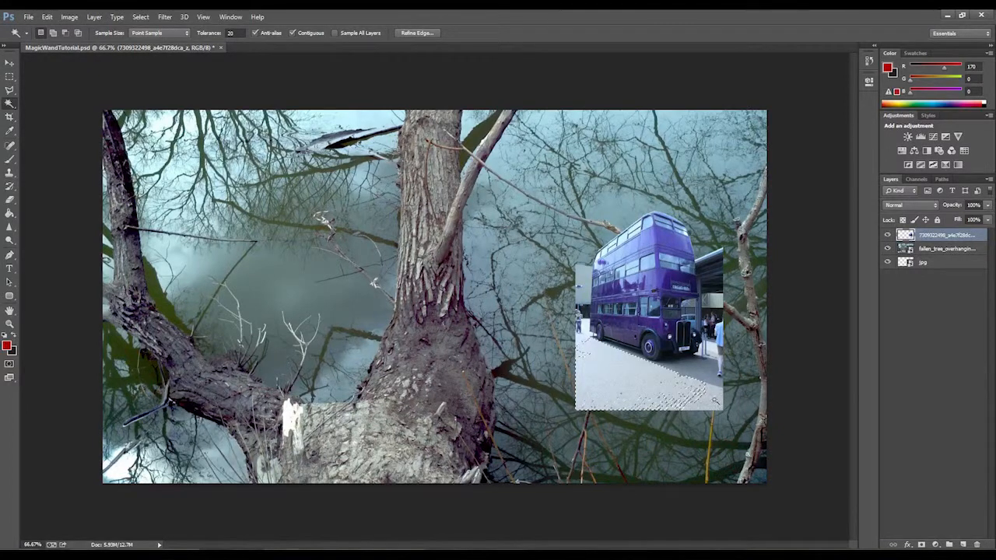
{"action": "left_click_drag", "start_coordinate": [237, 33], "coordinate": [212, 36]}
{"action": "type", "text": "3"}
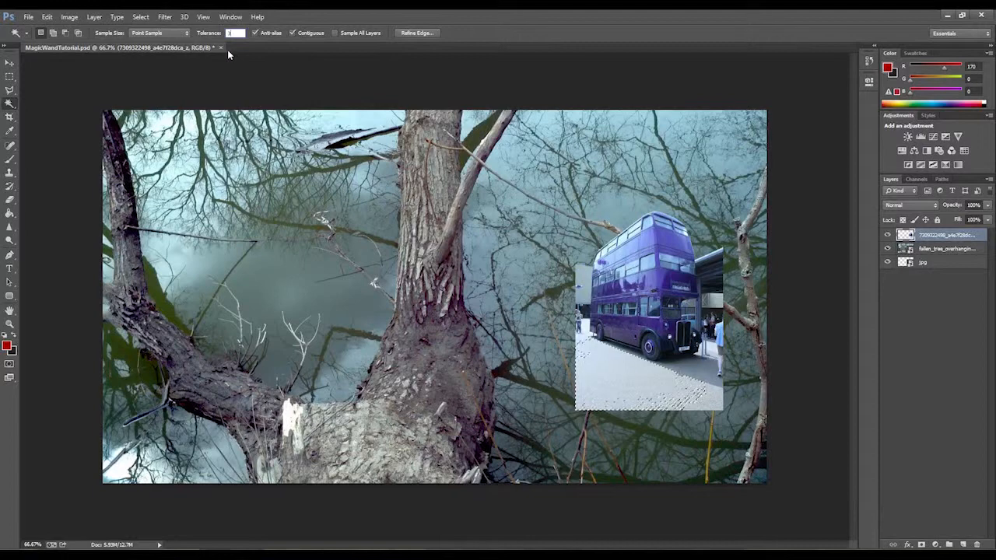
{"action": "type", "text": "0"}
{"action": "key", "text": "Return"}
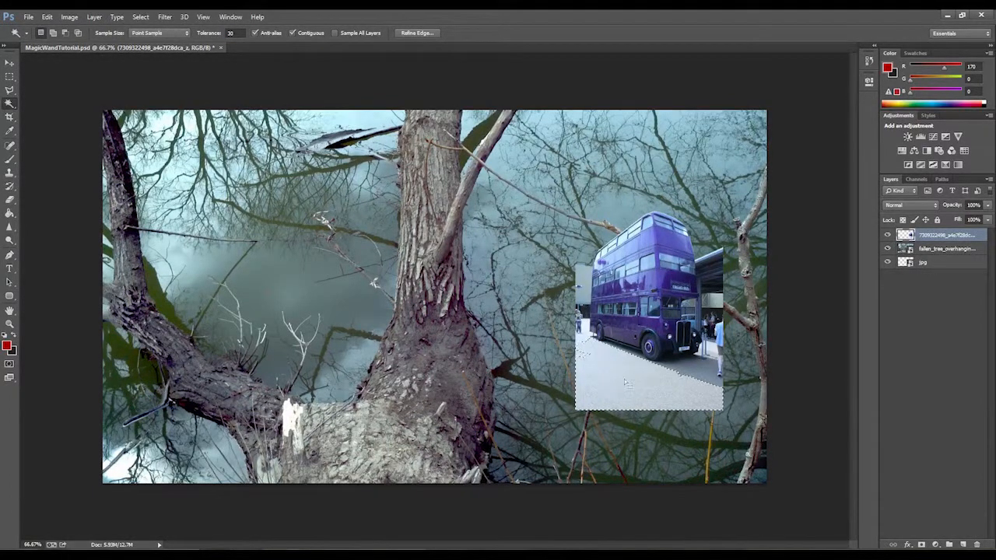
{"action": "left_click", "coordinate": [231, 32]}
{"action": "type", "text": "35"}
{"action": "key", "text": "Return"}
{"action": "left_click", "coordinate": [622, 378]}
{"action": "key", "text": "Delete"}
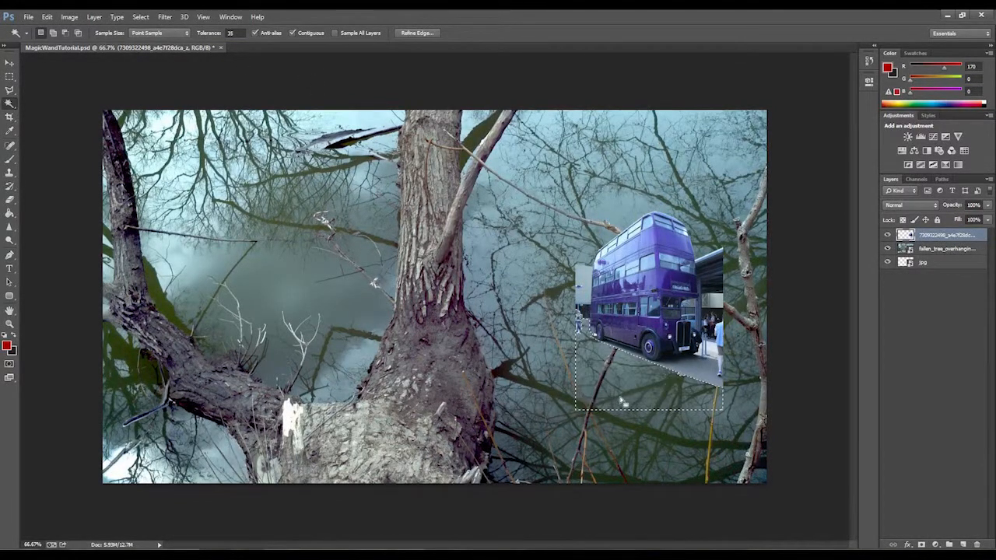
Remove the darker shadowed pavement beside and below the bus with the Magic Wand at tolerance 40, including leftover patches near the bystander.
{"action": "left_click", "coordinate": [699, 371]}
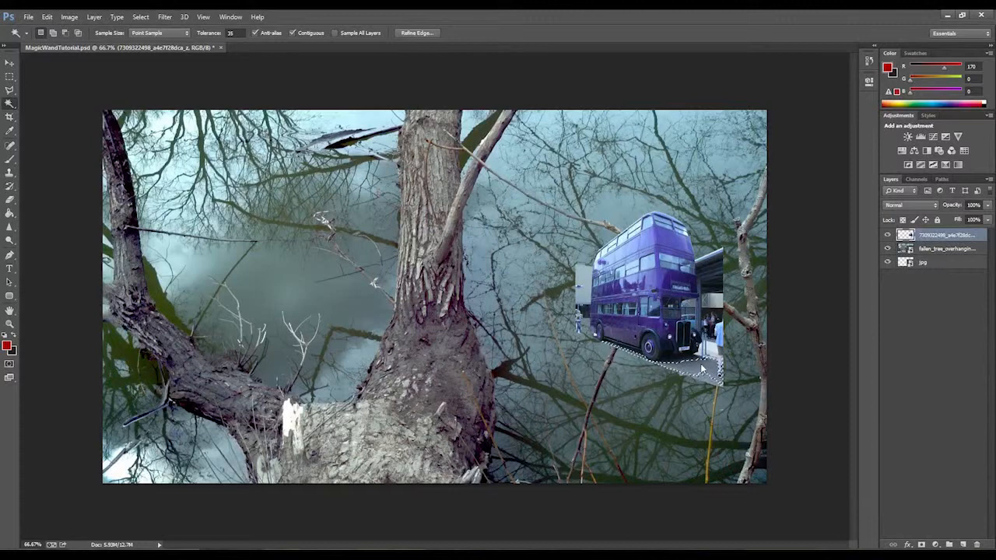
{"action": "double_click", "coordinate": [231, 33]}
{"action": "type", "text": "40"}
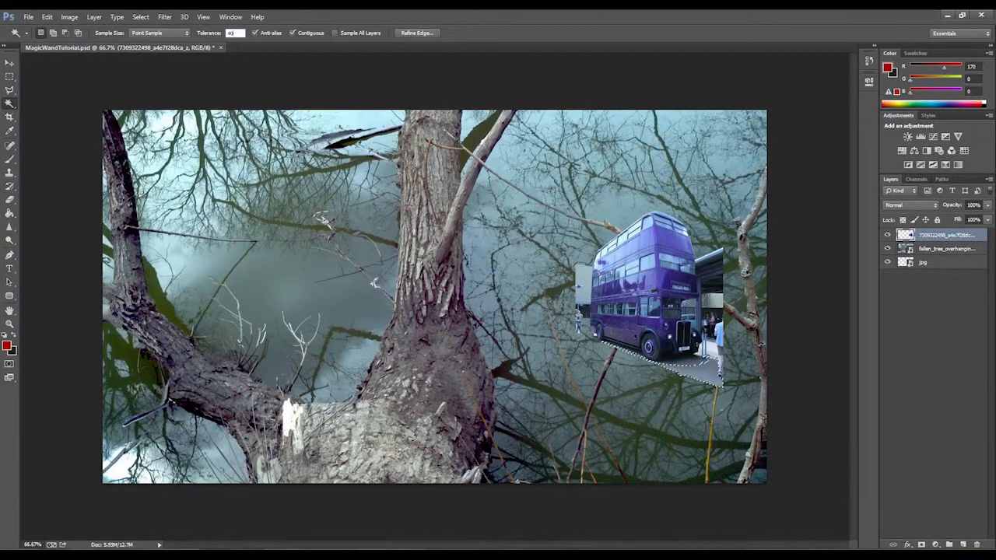
{"action": "left_click", "coordinate": [673, 390]}
{"action": "left_click", "coordinate": [699, 374]}
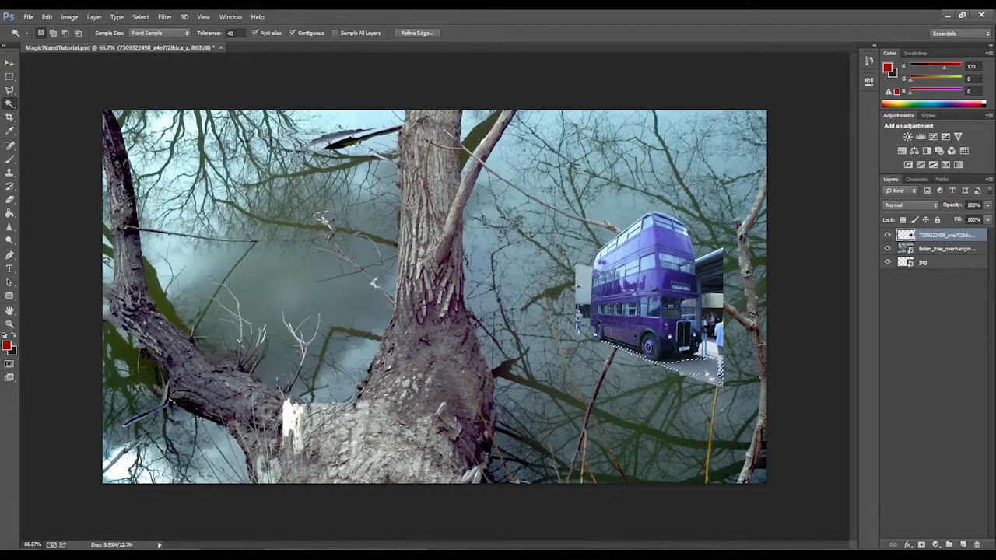
{"action": "left_click", "coordinate": [706, 384]}
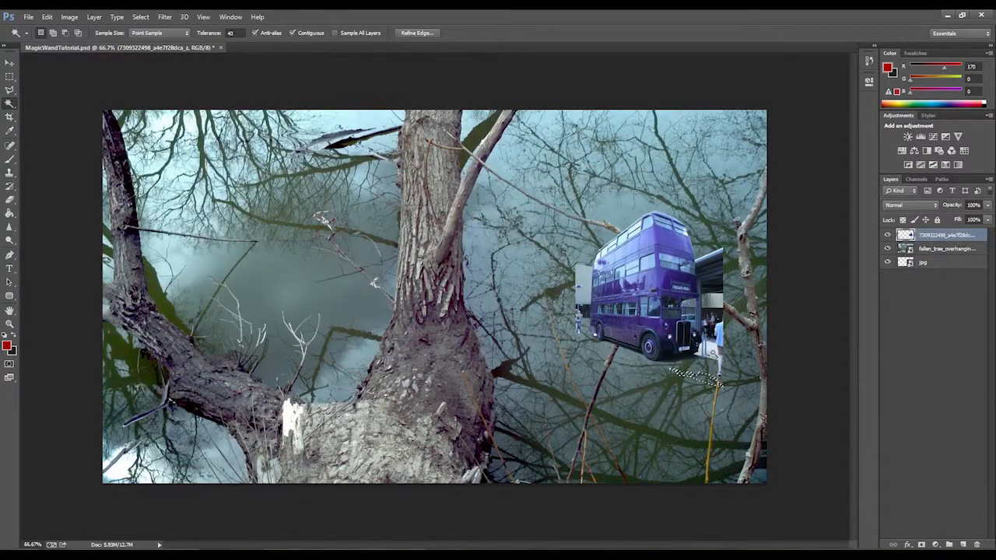
{"action": "left_click", "coordinate": [715, 358]}
{"action": "left_click", "coordinate": [713, 354]}
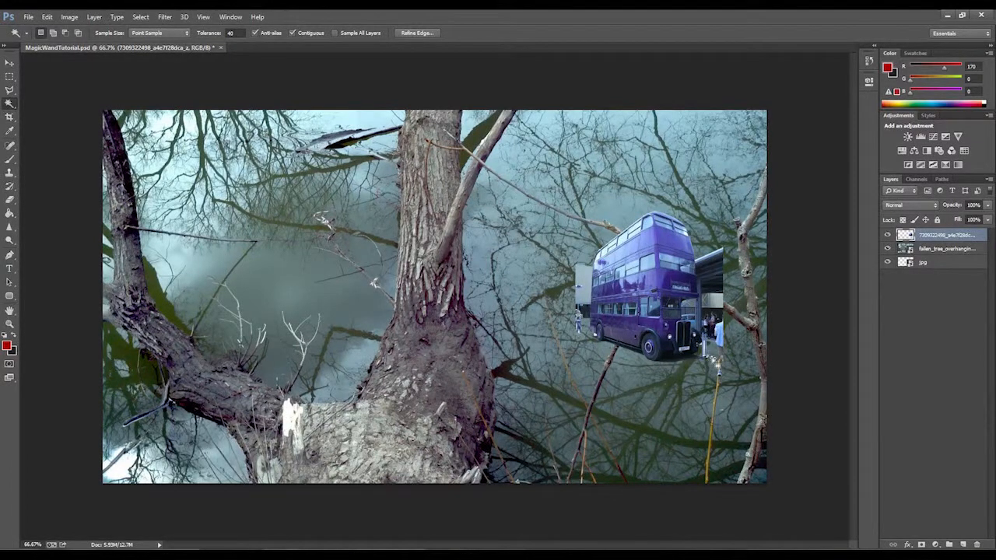
Remove the grey wall behind the rear of the bus with the Magic Wand, lowering the tolerance to 35 for the remnants.
{"action": "left_click", "coordinate": [586, 290]}
{"action": "left_click", "coordinate": [582, 311]}
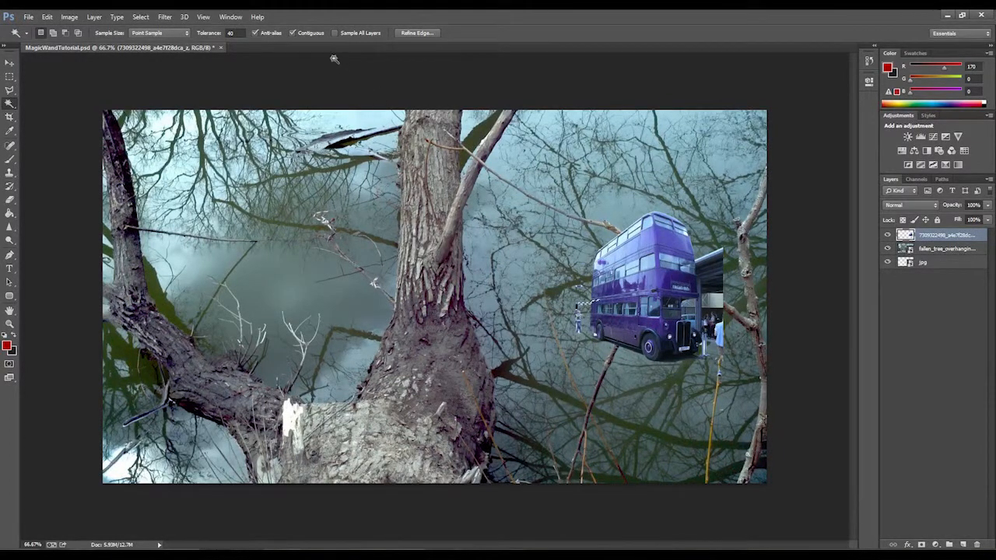
{"action": "left_click", "coordinate": [231, 33]}
{"action": "type", "text": "35"}
{"action": "key", "text": "Return"}
{"action": "left_click", "coordinate": [578, 297]}
{"action": "left_click", "coordinate": [589, 305]}
{"action": "left_click", "coordinate": [579, 309]}
Clear the selection and erase the leftover person behind the rear of the bus with the Eraser.
{"action": "left_click", "coordinate": [10, 76]}
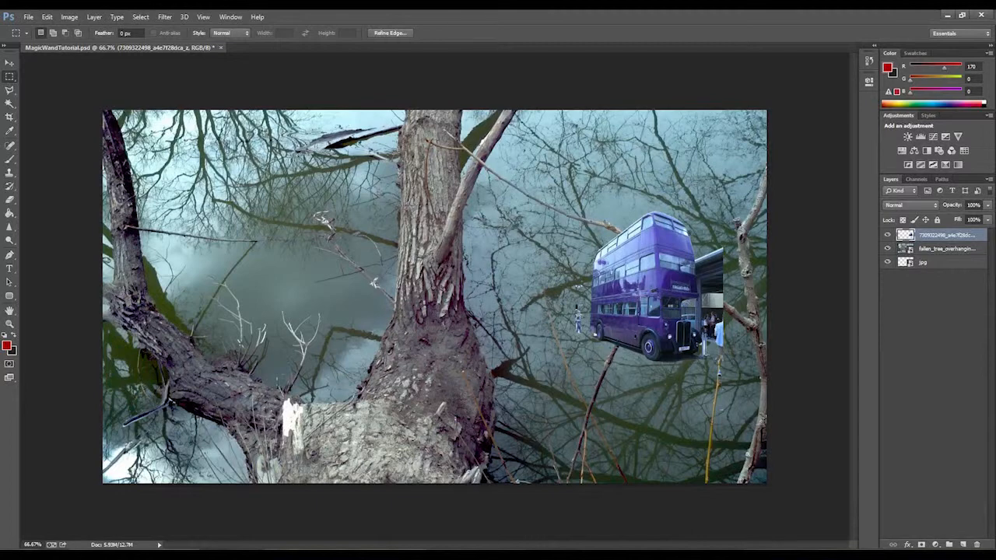
{"action": "key", "text": "ctrl+d"}
{"action": "left_click", "coordinate": [10, 202]}
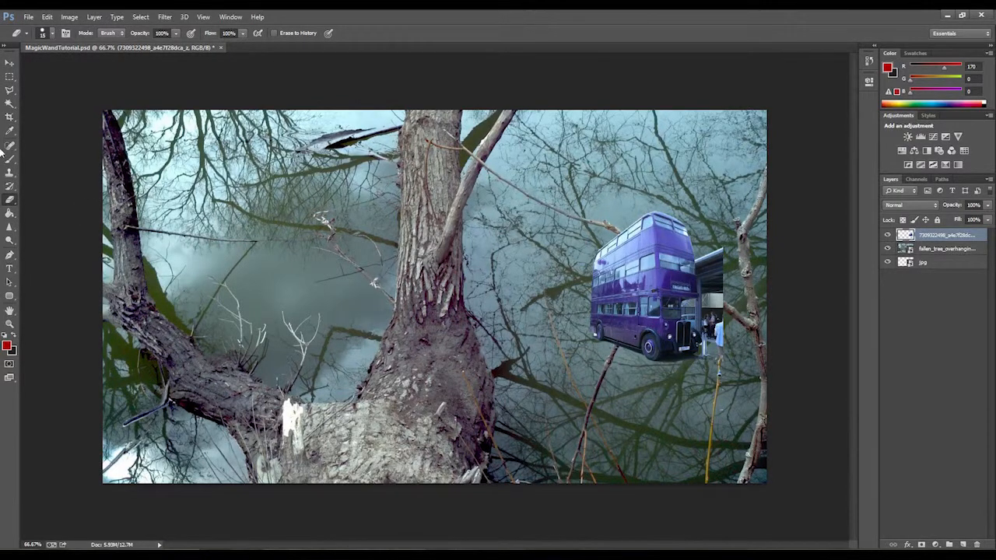
Remove the station canopy and building beside the front of the bus with the Magic Wand at tolerance 30.
{"action": "left_click", "coordinate": [9, 104]}
{"action": "left_click", "coordinate": [719, 257]}
{"action": "left_click", "coordinate": [213, 38]}
{"action": "type", "text": "30"}
{"action": "left_click", "coordinate": [746, 266]}
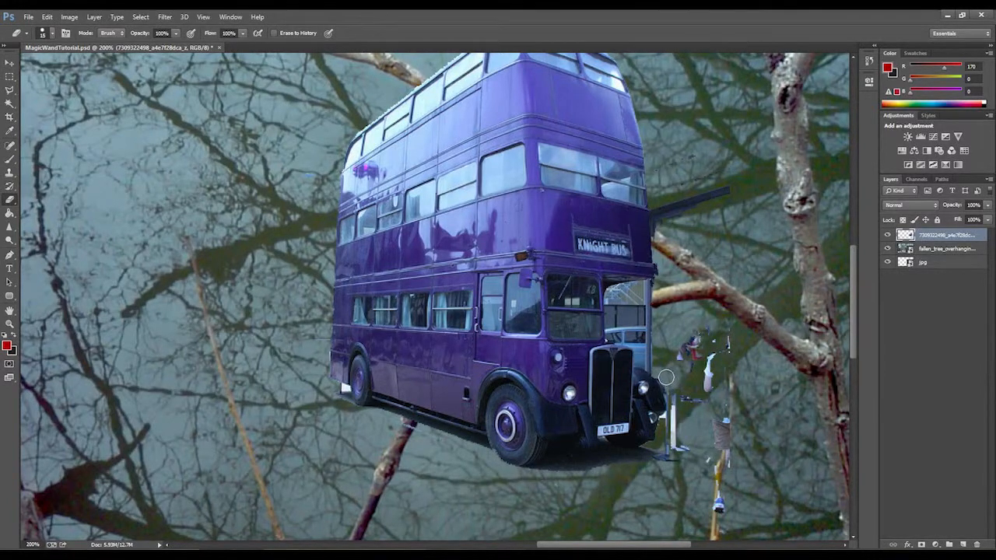
Erase the leftover people fragments and the remaining canopy piece beside the front of the bus.
{"action": "mouse_move", "coordinate": [674, 395]}
{"action": "left_mouse_down"}
{"action": "mouse_move", "coordinate": [660, 466]}
{"action": "mouse_move", "coordinate": [706, 442]}
{"action": "mouse_move", "coordinate": [657, 460]}
{"action": "mouse_move", "coordinate": [691, 485]}
{"action": "left_mouse_up"}
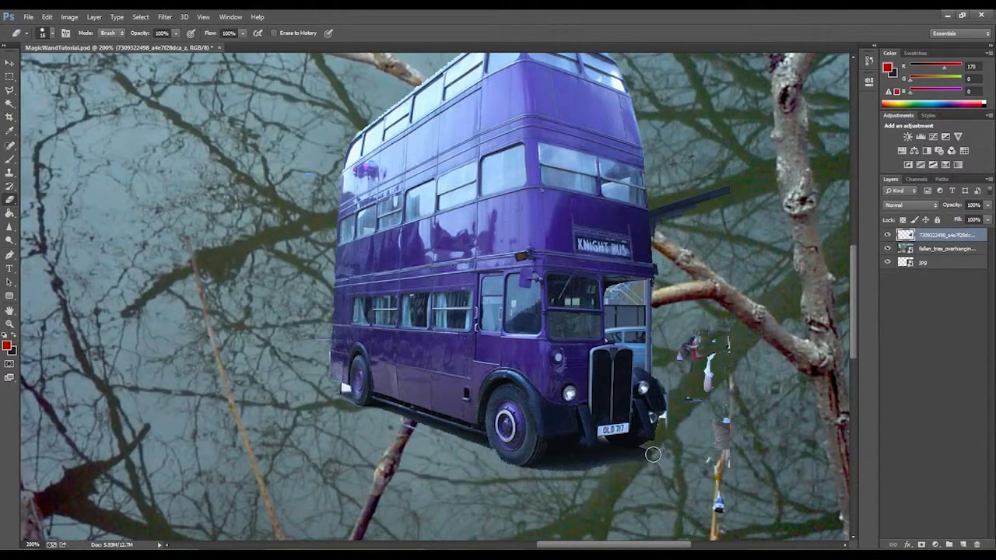
{"action": "mouse_move", "coordinate": [721, 523]}
{"action": "left_mouse_down"}
{"action": "mouse_move", "coordinate": [719, 493]}
{"action": "mouse_move", "coordinate": [738, 447]}
{"action": "mouse_move", "coordinate": [718, 420]}
{"action": "mouse_move", "coordinate": [727, 362]}
{"action": "mouse_move", "coordinate": [726, 383]}
{"action": "mouse_move", "coordinate": [701, 409]}
{"action": "mouse_move", "coordinate": [682, 326]}
{"action": "left_mouse_up"}
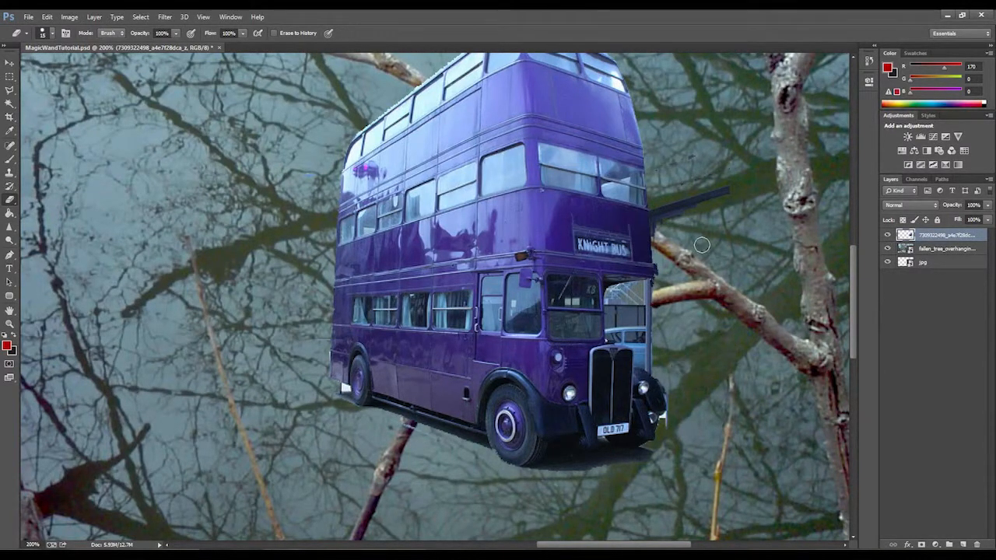
{"action": "mouse_move", "coordinate": [680, 232]}
{"action": "left_mouse_down"}
{"action": "mouse_move", "coordinate": [666, 207]}
{"action": "mouse_move", "coordinate": [740, 182]}
{"action": "left_mouse_up"}
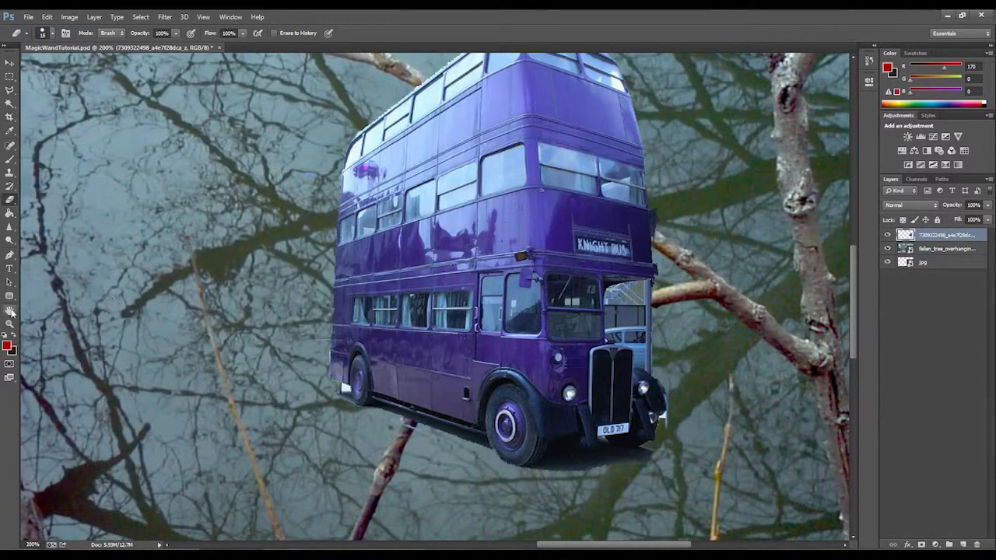
Zoom in to 500% on the front fender and erase the white background remnants along its edge.
{"action": "left_click", "coordinate": [9, 324]}
{"action": "left_click", "coordinate": [678, 413]}
{"action": "left_click", "coordinate": [659, 434]}
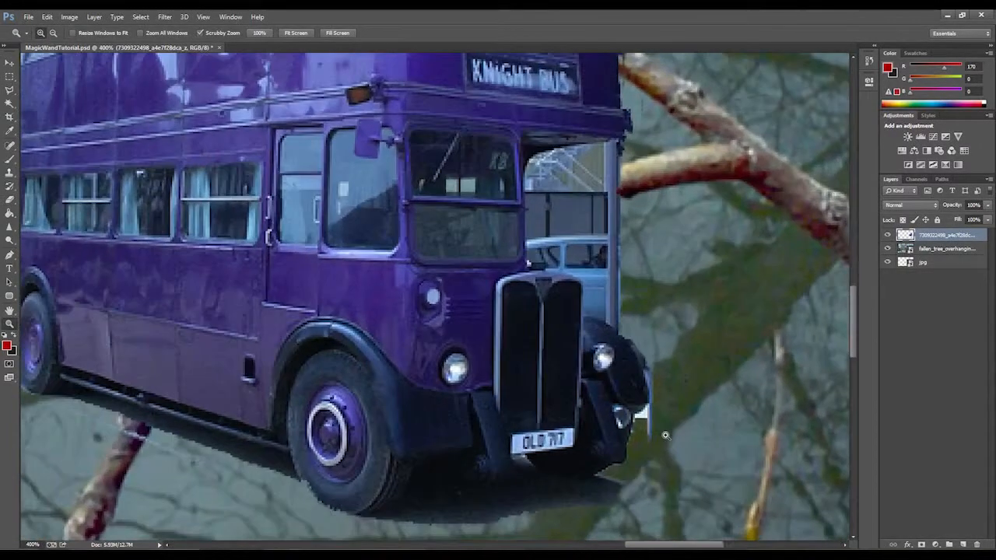
{"action": "left_click", "coordinate": [665, 436]}
{"action": "left_click", "coordinate": [10, 200]}
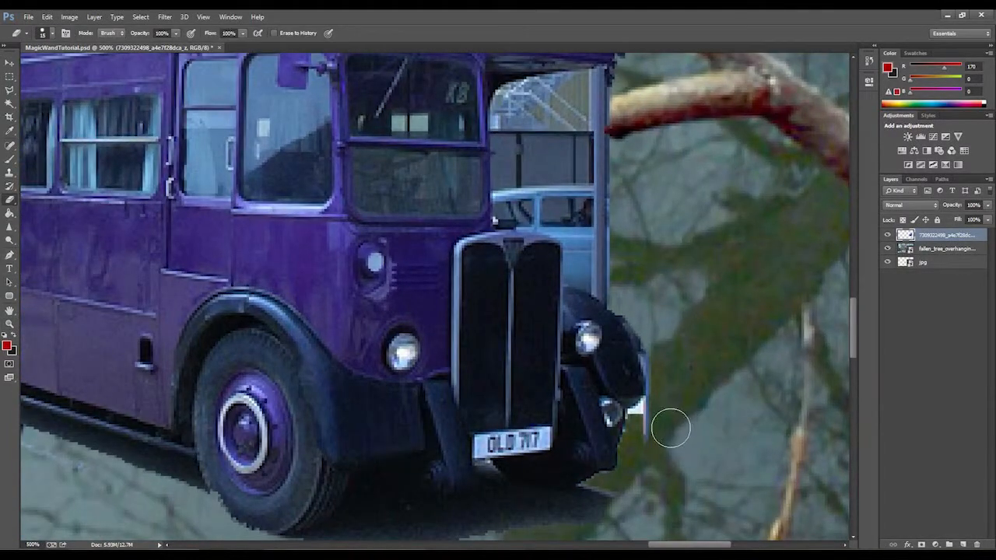
{"action": "mouse_move", "coordinate": [671, 428]}
{"action": "left_mouse_down"}
{"action": "mouse_move", "coordinate": [651, 433]}
{"action": "mouse_move", "coordinate": [642, 422]}
{"action": "mouse_move", "coordinate": [664, 396]}
{"action": "mouse_move", "coordinate": [662, 357]}
{"action": "mouse_move", "coordinate": [677, 389]}
{"action": "mouse_move", "coordinate": [641, 427]}
{"action": "left_mouse_up"}
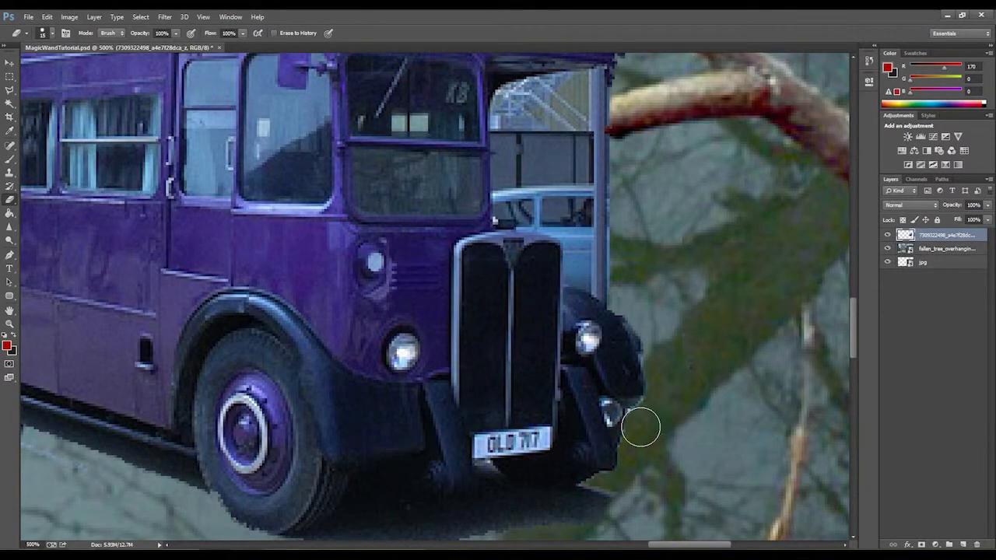
Erase the ground shadow beneath the front of the bus and clean up the roof edge near the branch.
{"action": "scroll", "coordinate": [651, 471], "scroll_direction": "down", "scroll_amount": 2}
{"action": "mouse_move", "coordinate": [559, 462]}
{"action": "left_mouse_down"}
{"action": "mouse_move", "coordinate": [600, 446]}
{"action": "mouse_move", "coordinate": [508, 462]}
{"action": "mouse_move", "coordinate": [537, 463]}
{"action": "mouse_move", "coordinate": [396, 468]}
{"action": "mouse_move", "coordinate": [369, 475]}
{"action": "mouse_move", "coordinate": [447, 482]}
{"action": "mouse_move", "coordinate": [328, 495]}
{"action": "left_mouse_up"}
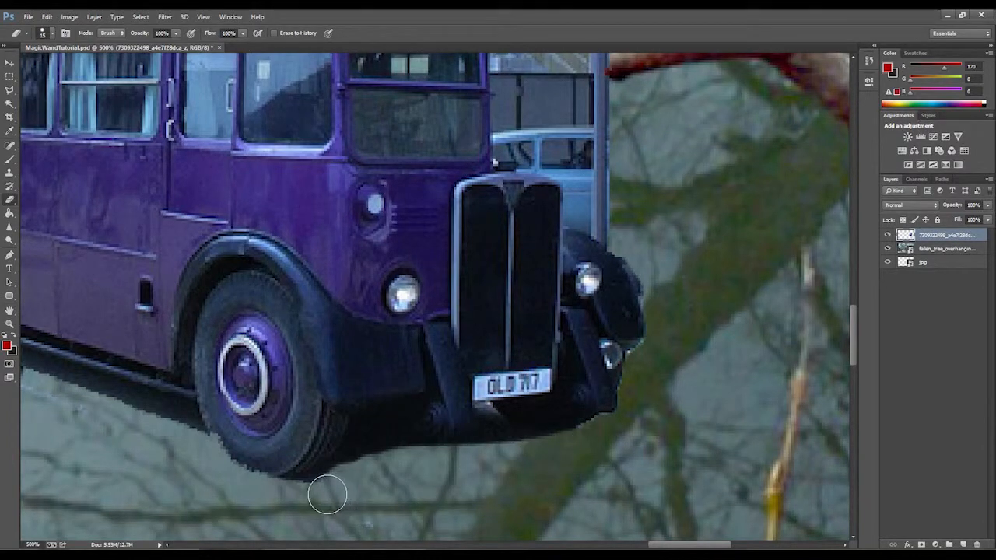
{"action": "mouse_move", "coordinate": [352, 474]}
{"action": "left_mouse_down"}
{"action": "mouse_move", "coordinate": [376, 445]}
{"action": "mouse_move", "coordinate": [419, 455]}
{"action": "left_mouse_up"}
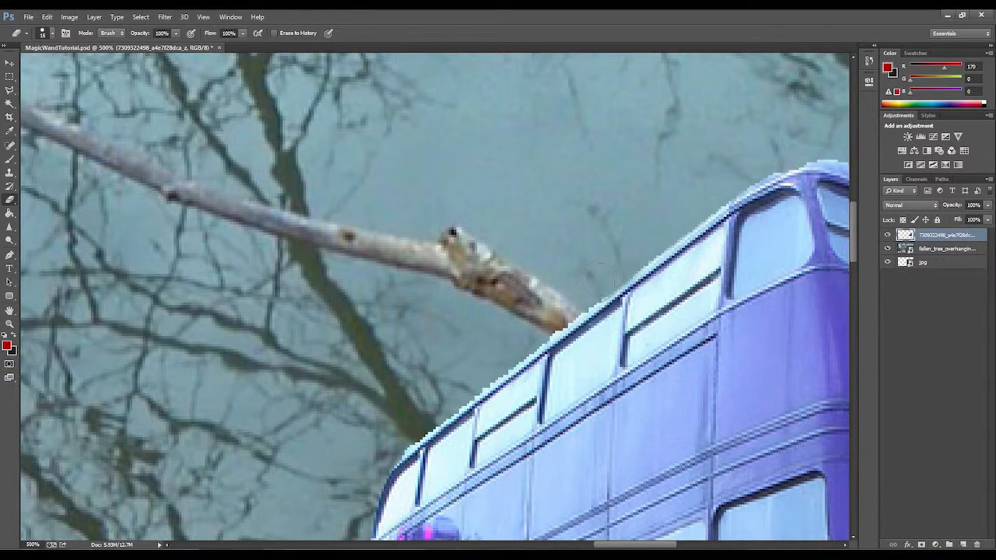
{"action": "left_click_drag", "start_coordinate": [571, 318], "coordinate": [557, 333]}
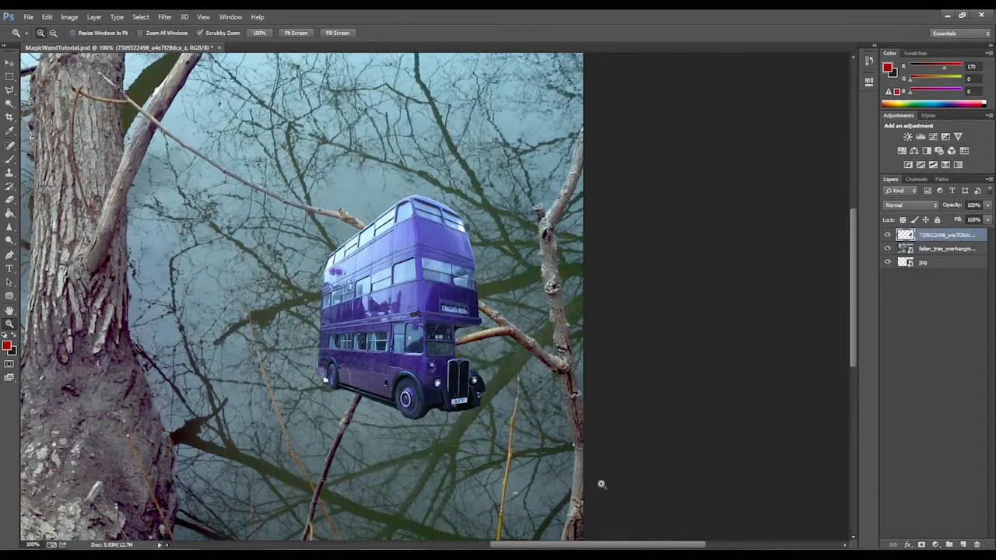
Move the cut-out bus over to the tree trunk.
{"action": "left_click_drag", "start_coordinate": [660, 549], "coordinate": [642, 550]}
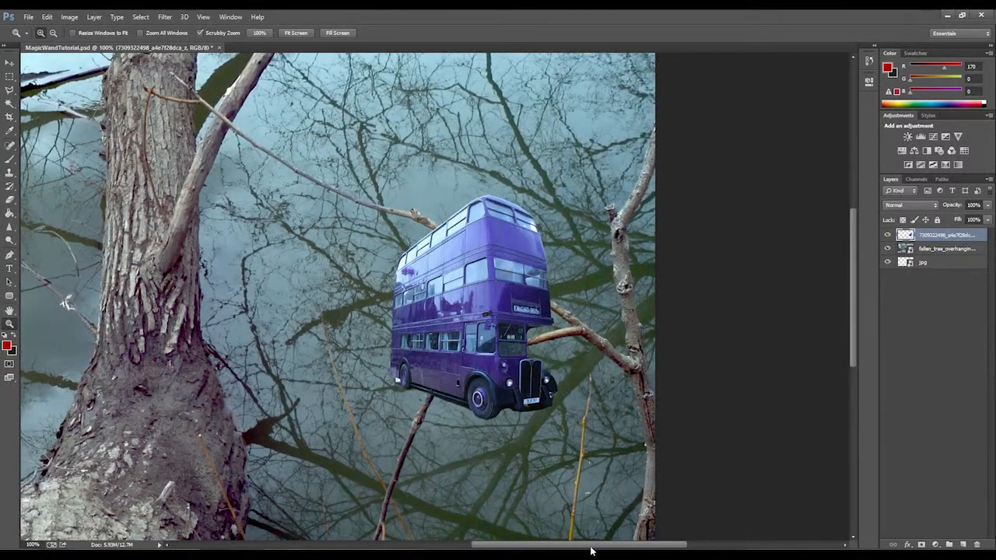
{"action": "left_click_drag", "start_coordinate": [603, 550], "coordinate": [573, 546]}
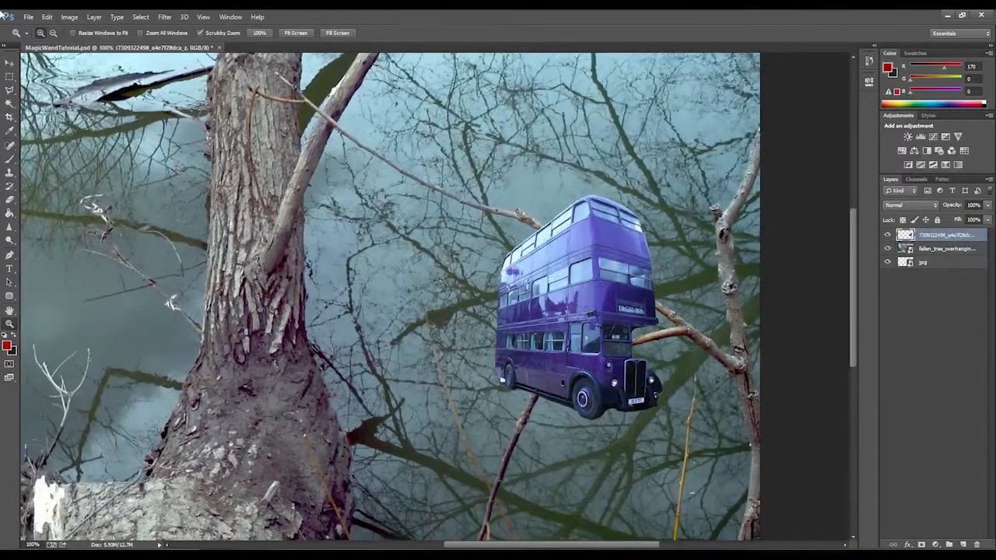
{"action": "left_click", "coordinate": [10, 62]}
{"action": "left_click_drag", "start_coordinate": [609, 268], "coordinate": [261, 247]}
Scale the bus down to about 83% of its size.
{"action": "left_click", "coordinate": [47, 17]}
{"action": "mouse_move", "coordinate": [86, 220]}
{"action": "left_click", "coordinate": [216, 235]}
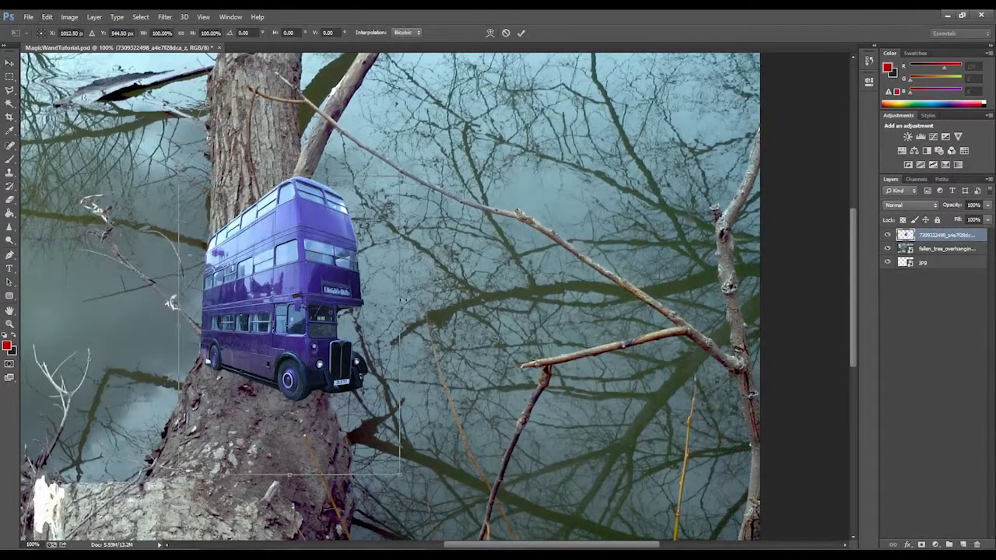
{"action": "left_click_drag", "start_coordinate": [399, 178], "coordinate": [362, 228]}
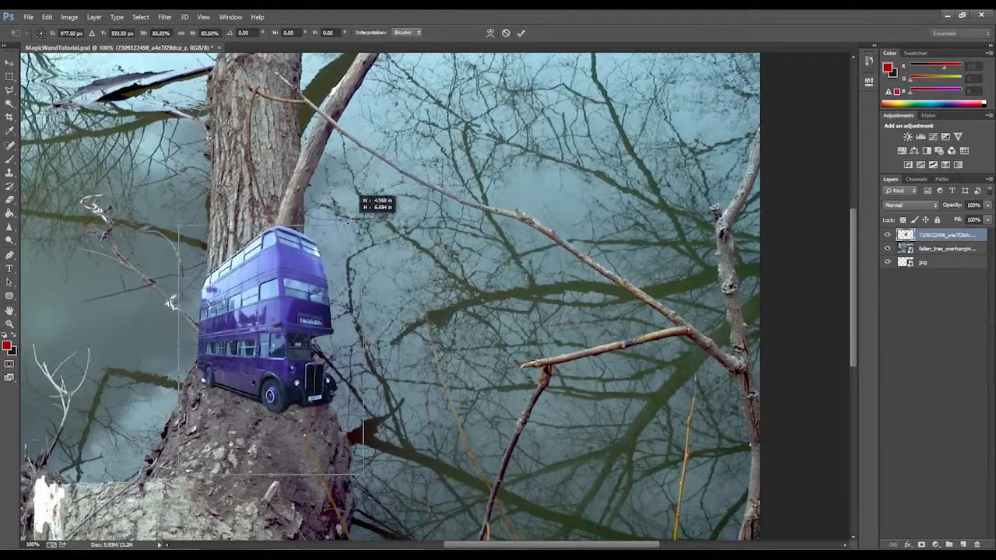
Flip the bus horizontally and apply the transformation.
{"action": "left_click", "coordinate": [45, 18]}
{"action": "left_click", "coordinate": [85, 211]}
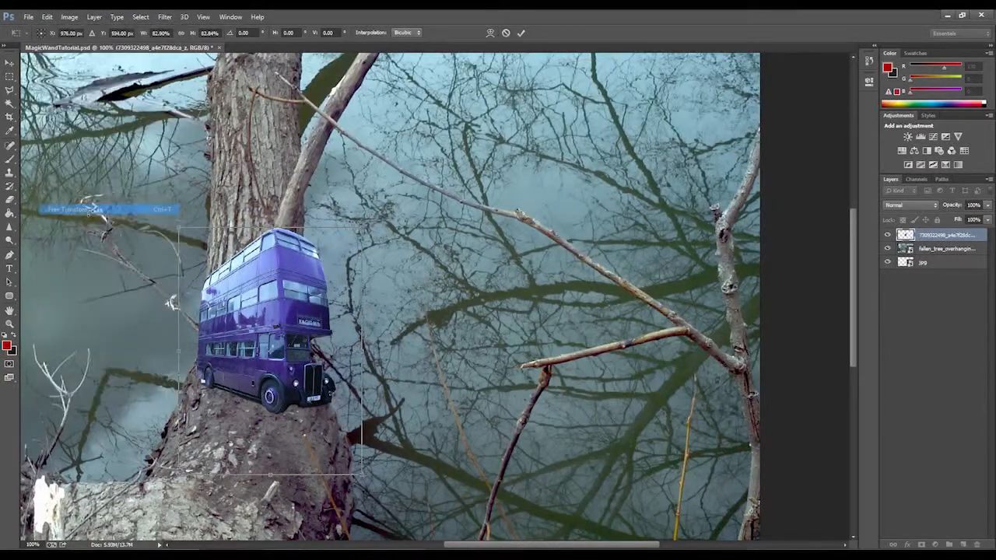
{"action": "left_click", "coordinate": [45, 16]}
{"action": "mouse_move", "coordinate": [85, 218]}
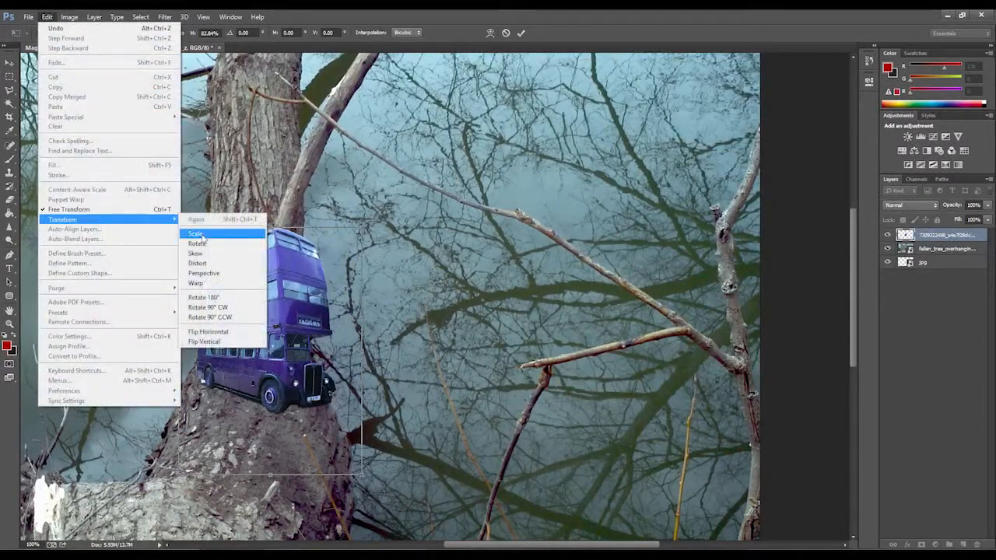
{"action": "left_click", "coordinate": [241, 332]}
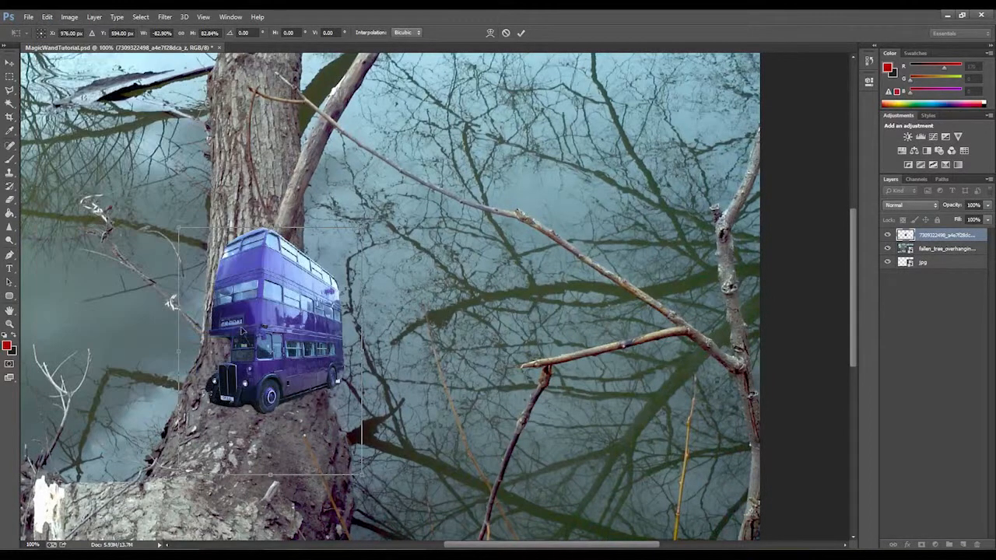
{"action": "left_click", "coordinate": [10, 62]}
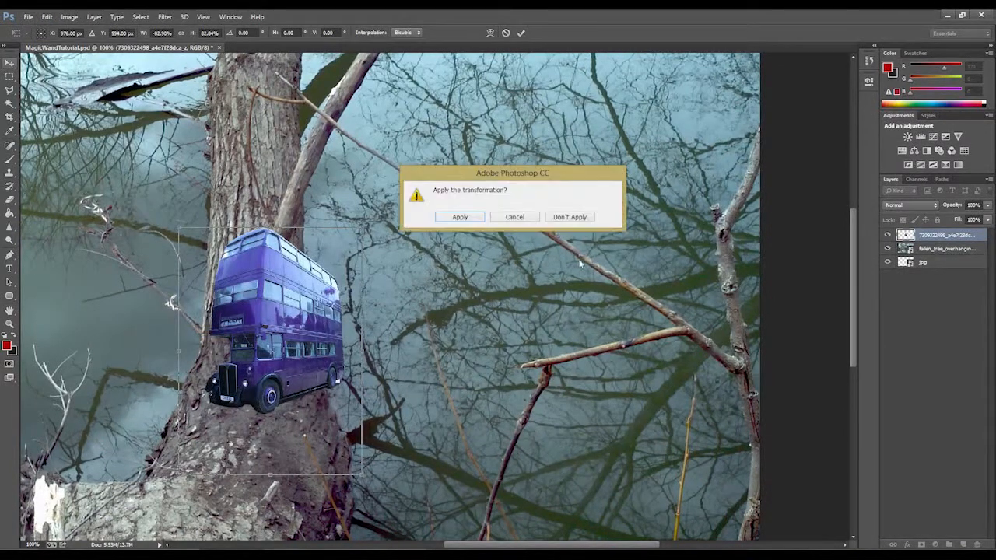
{"action": "left_click", "coordinate": [479, 216]}
Move the flipped bus down onto the base of the tree trunk and show the whole image.
{"action": "left_click_drag", "start_coordinate": [290, 321], "coordinate": [255, 381]}
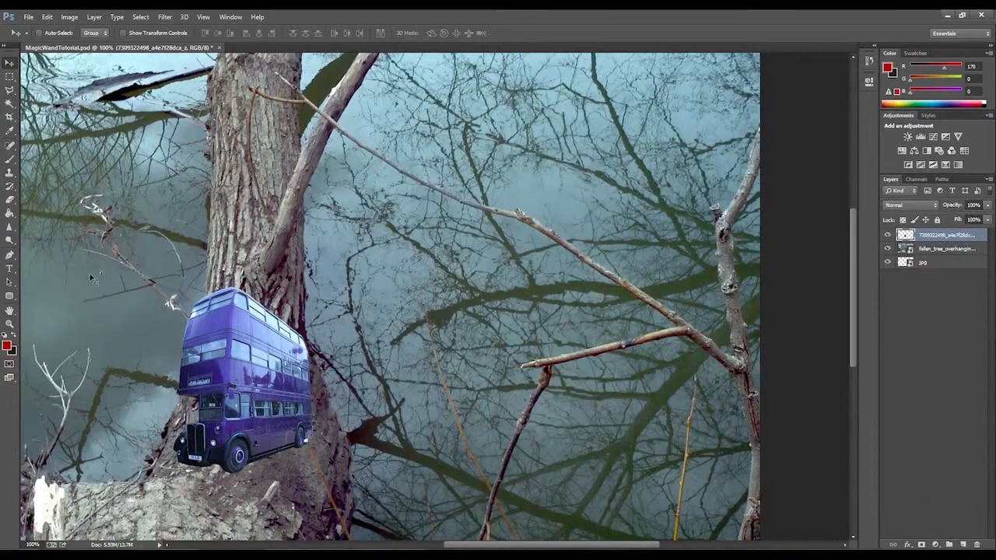
{"action": "left_click", "coordinate": [10, 323]}
{"action": "left_click", "coordinate": [566, 312], "text": "alt"}
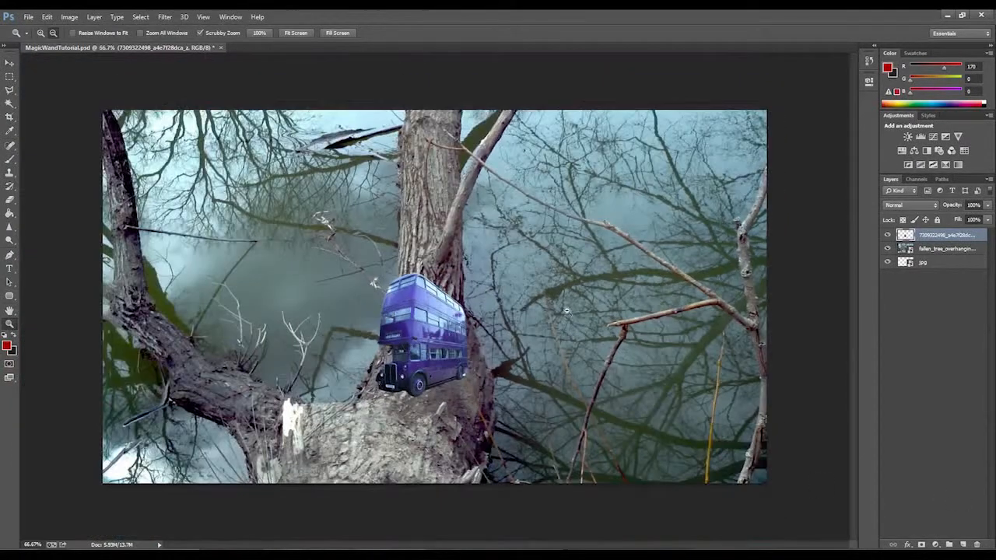